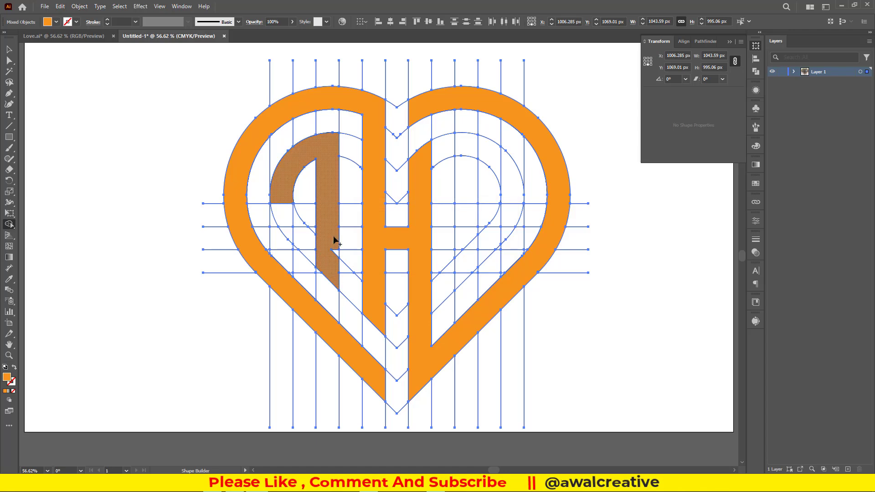
Merge the guide regions inside the heart into two letter A shapes, one on each side of the H, with Shape Builder.
{"action": "left_click_drag", "start_coordinate": [333, 237], "coordinate": [334, 259]}
{"action": "left_click_drag", "start_coordinate": [318, 220], "coordinate": [291, 215]}
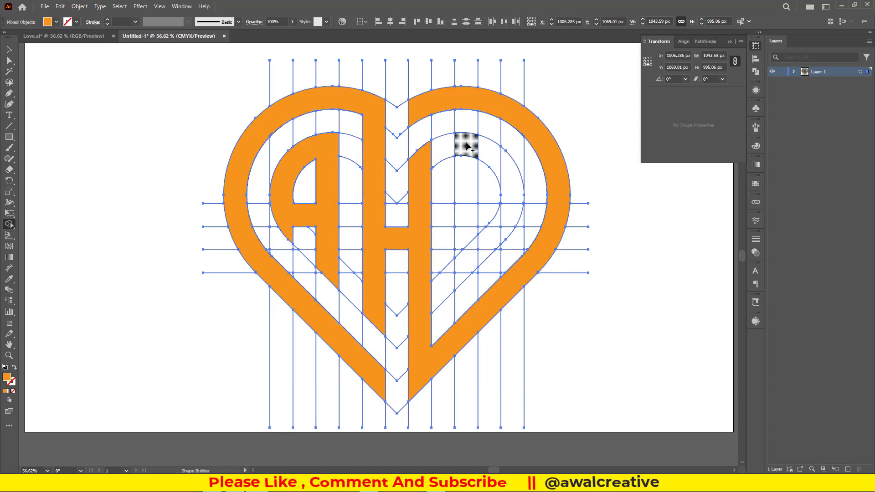
{"action": "left_click_drag", "start_coordinate": [466, 145], "coordinate": [505, 177]}
{"action": "left_click_drag", "start_coordinate": [461, 149], "coordinate": [462, 220]}
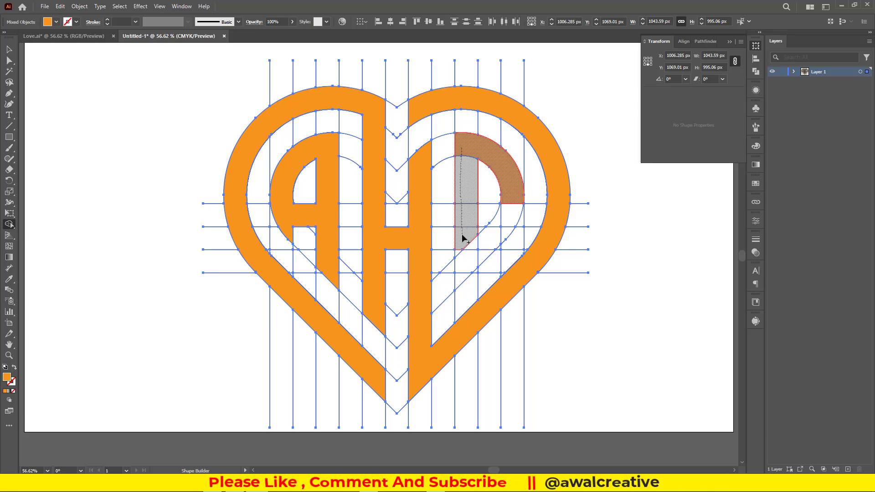
{"action": "left_click_drag", "start_coordinate": [464, 250], "coordinate": [464, 279]}
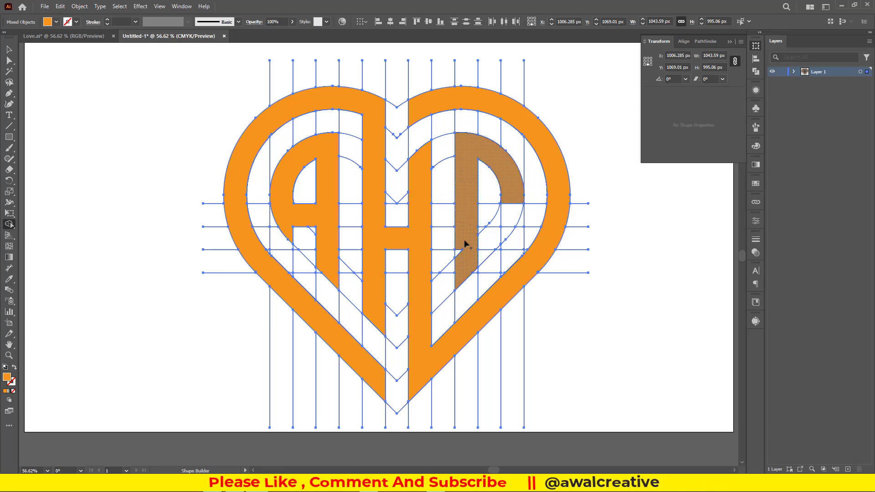
{"action": "left_click_drag", "start_coordinate": [462, 241], "coordinate": [460, 253]}
{"action": "mouse_move", "coordinate": [474, 217]}
{"action": "left_mouse_down"}
{"action": "mouse_move", "coordinate": [507, 216]}
{"action": "mouse_move", "coordinate": [504, 250]}
{"action": "left_mouse_up"}
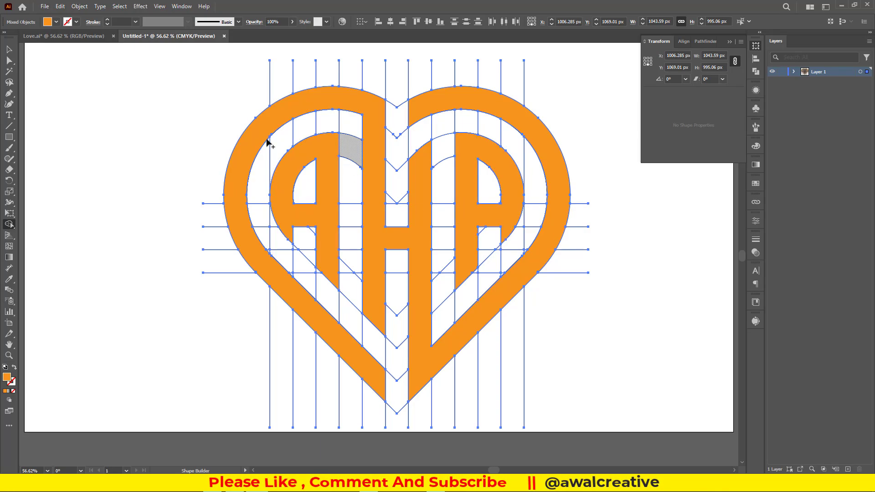
Select all the unfilled black construction lines with the Magic Wand and delete them, leaving the orange logo shapes.
{"action": "left_click", "coordinate": [14, 49]}
{"action": "left_click", "coordinate": [174, 125]}
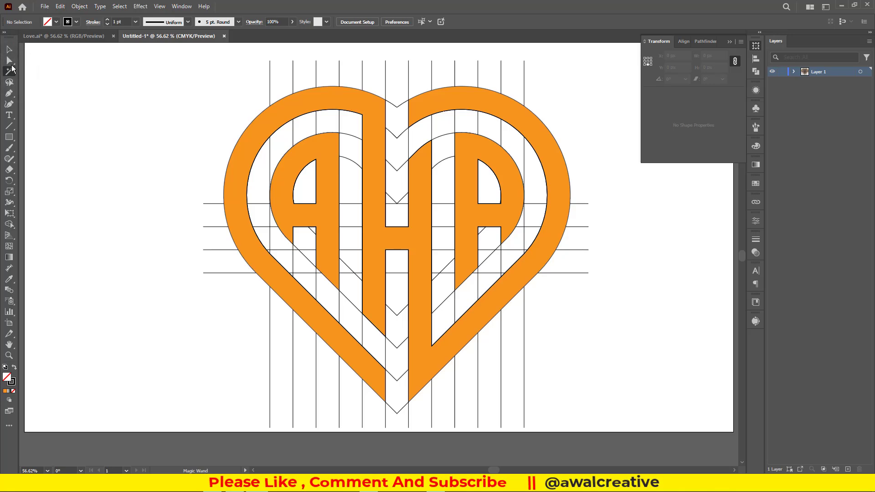
{"action": "left_click", "coordinate": [271, 72]}
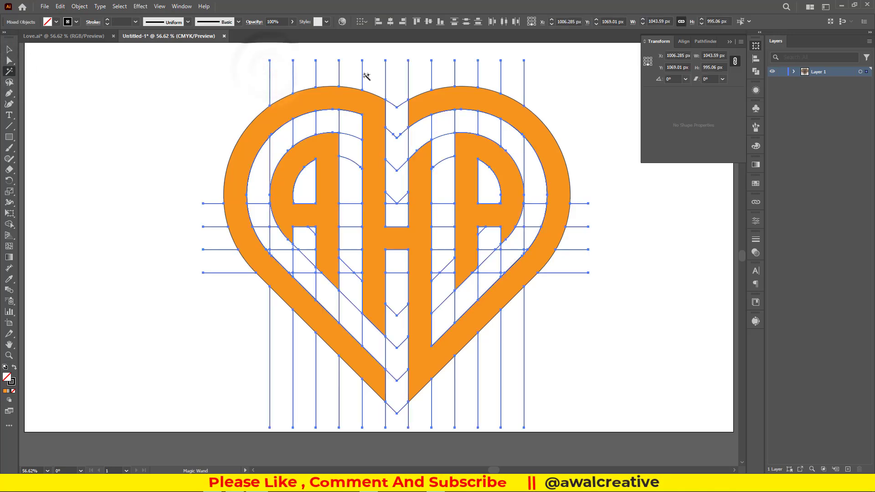
{"action": "key", "text": "Delete"}
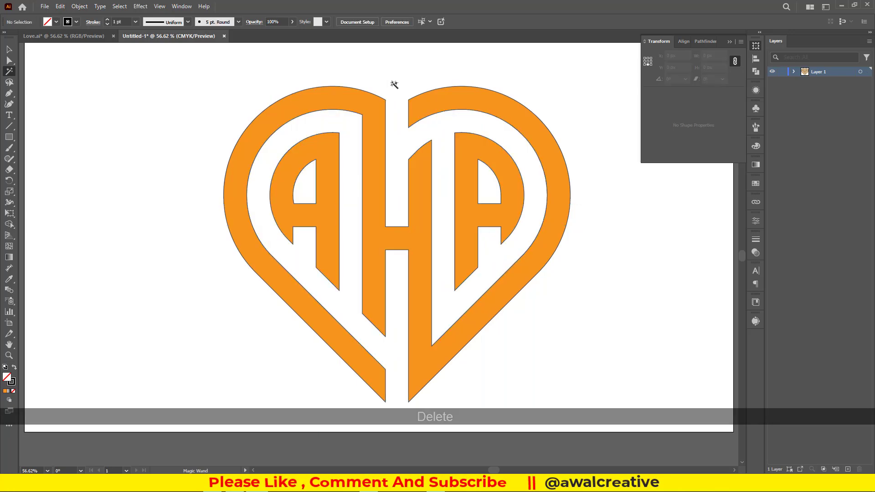
Remove the black stroke from all of the orange AHA heart logo shapes.
{"action": "left_click", "coordinate": [10, 48]}
{"action": "left_click_drag", "start_coordinate": [215, 82], "coordinate": [581, 314]}
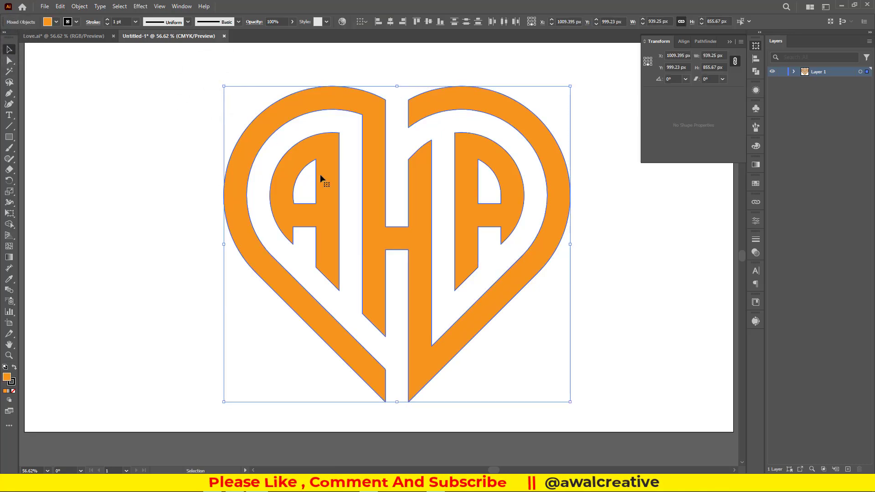
{"action": "left_click", "coordinate": [76, 21]}
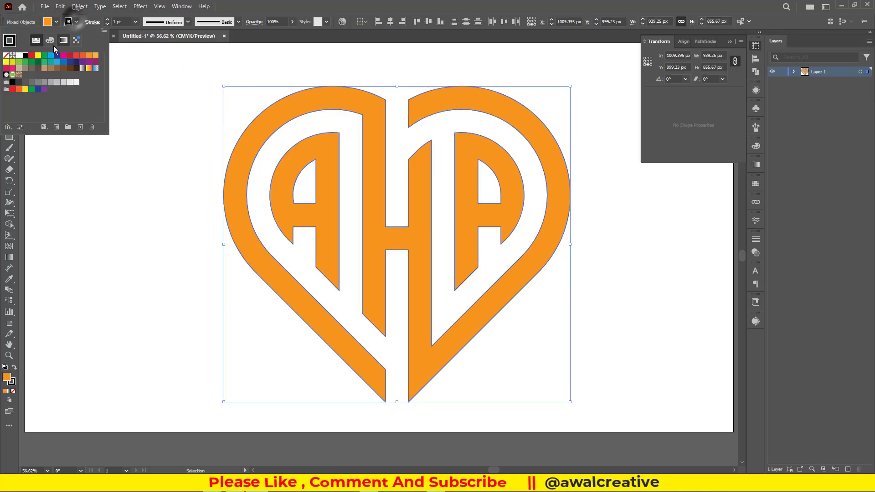
{"action": "left_click", "coordinate": [6, 55]}
{"action": "left_click", "coordinate": [139, 89]}
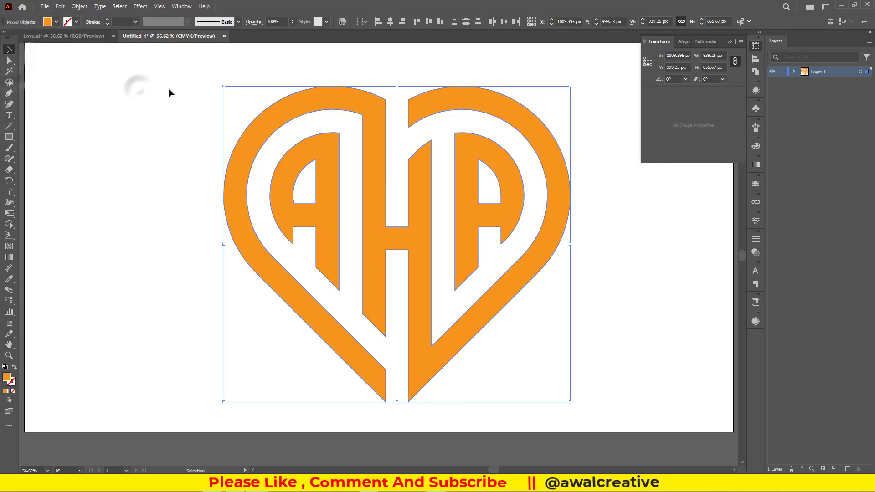
Try several solid fill swatches on the whole logo, including dark brown, black and light blue, ending with teal.
{"action": "mouse_move", "coordinate": [136, 78]}
{"action": "left_mouse_down"}
{"action": "mouse_move", "coordinate": [408, 214]}
{"action": "mouse_move", "coordinate": [595, 350]}
{"action": "left_mouse_up"}
{"action": "left_click", "coordinate": [57, 22]}
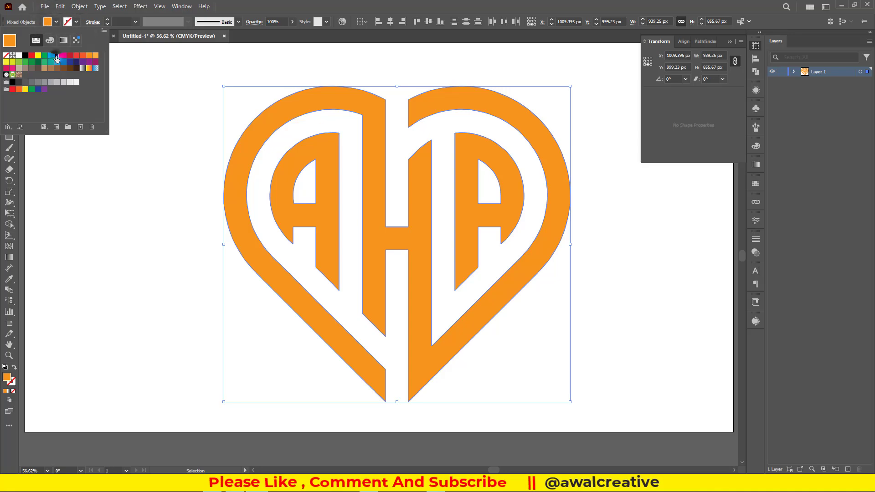
{"action": "left_click", "coordinate": [57, 55]}
{"action": "left_click", "coordinate": [51, 62]}
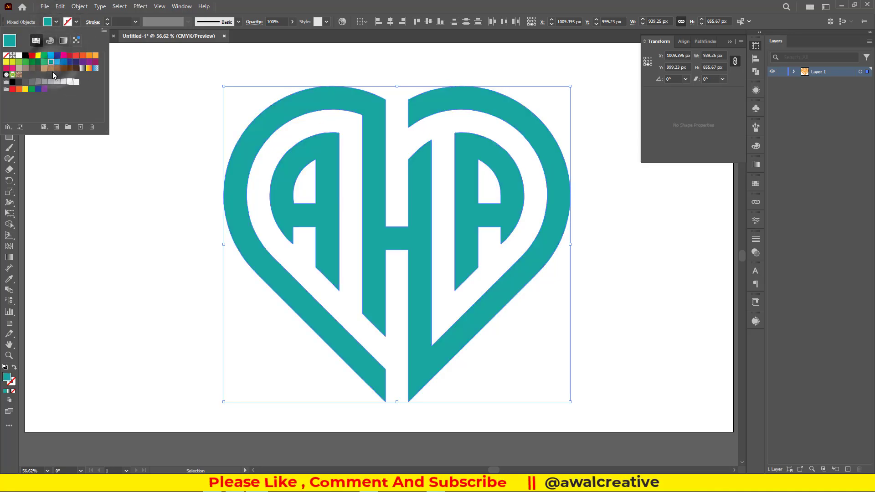
{"action": "left_click", "coordinate": [76, 69]}
{"action": "left_click", "coordinate": [25, 55]}
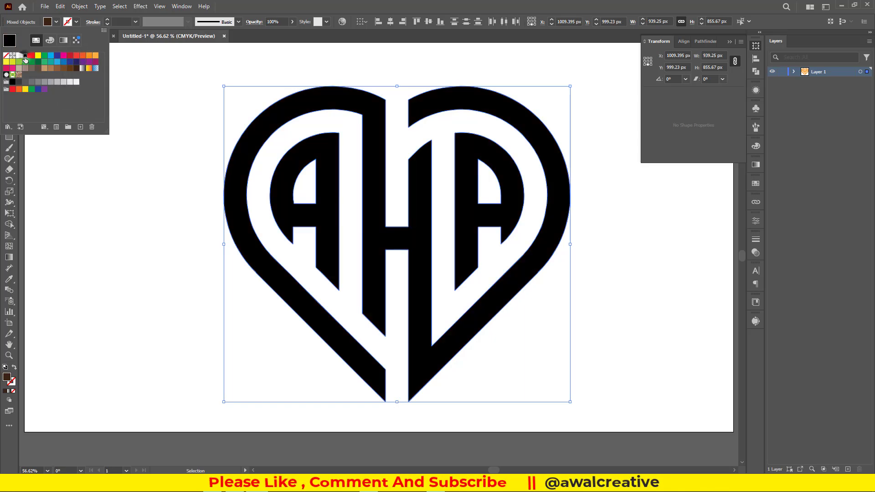
{"action": "left_click", "coordinate": [51, 62]}
{"action": "left_click", "coordinate": [56, 62]}
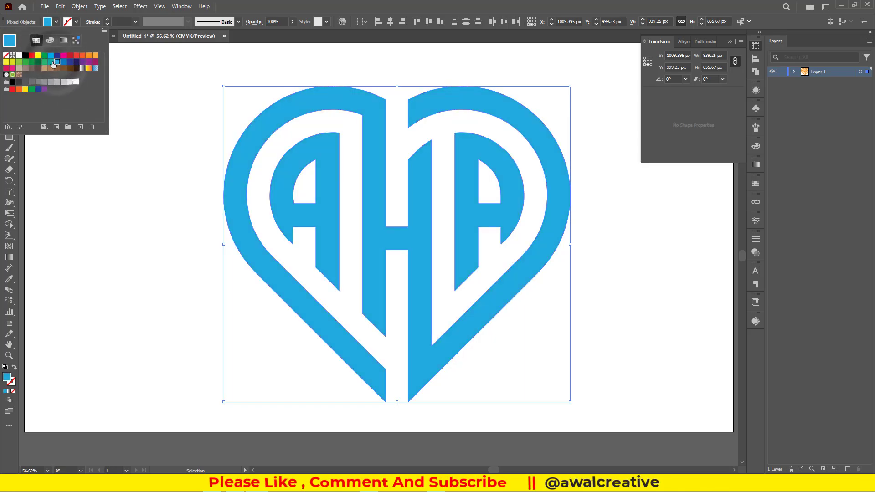
{"action": "left_click", "coordinate": [51, 62]}
{"action": "left_click", "coordinate": [161, 144]}
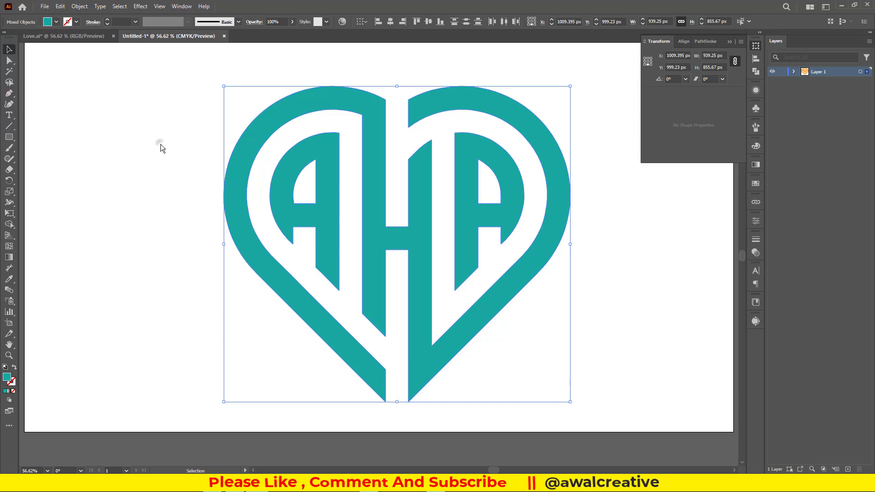
{"action": "left_click", "coordinate": [161, 144]}
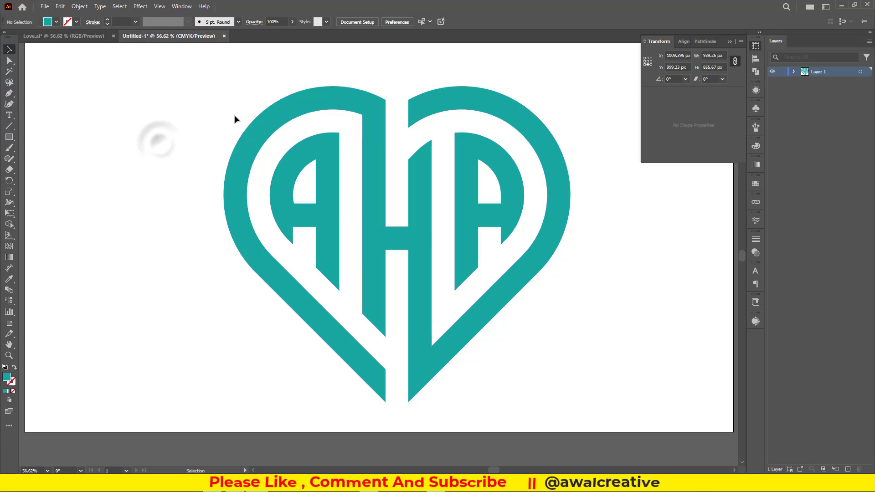
Fit the artboard in view and fill all logo shapes with the linear yellow-orange-red gradient preset.
{"action": "left_click", "coordinate": [728, 41]}
{"action": "scroll", "coordinate": [452, 181], "scroll_direction": "up", "scroll_amount": 1}
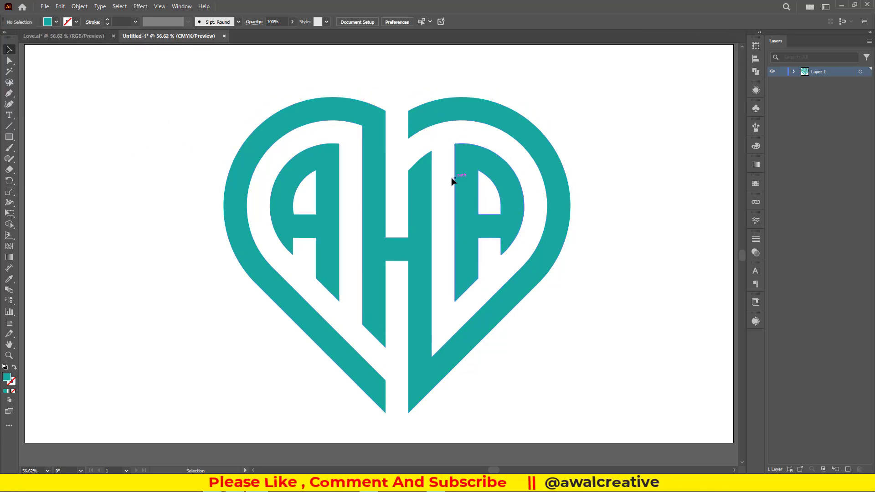
{"action": "key", "text": "ctrl+KP_0"}
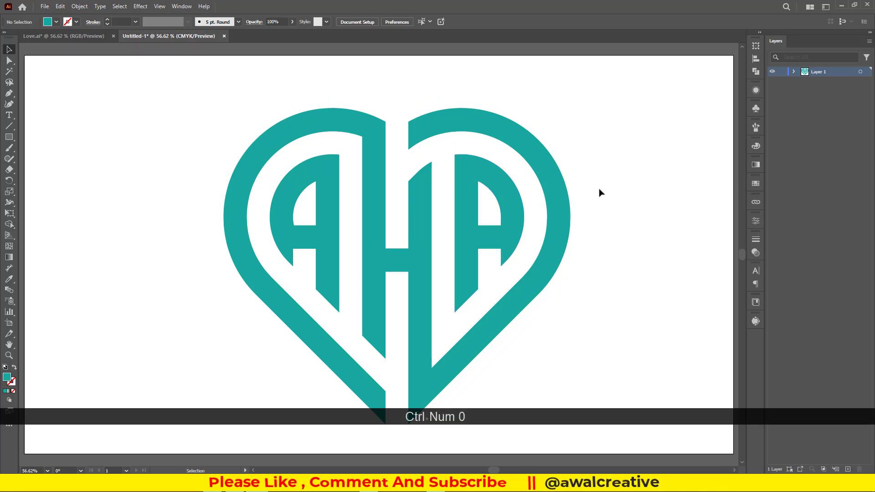
{"action": "left_click_drag", "start_coordinate": [641, 202], "coordinate": [256, 253]}
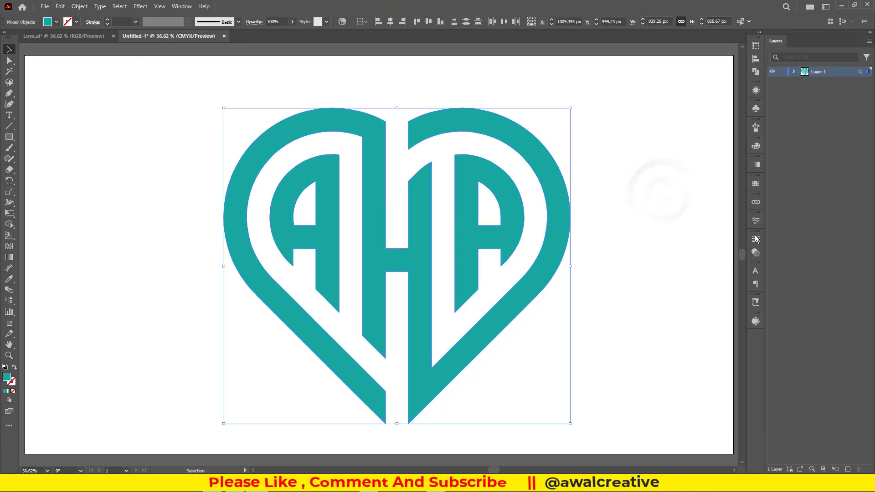
{"action": "left_click", "coordinate": [755, 165]}
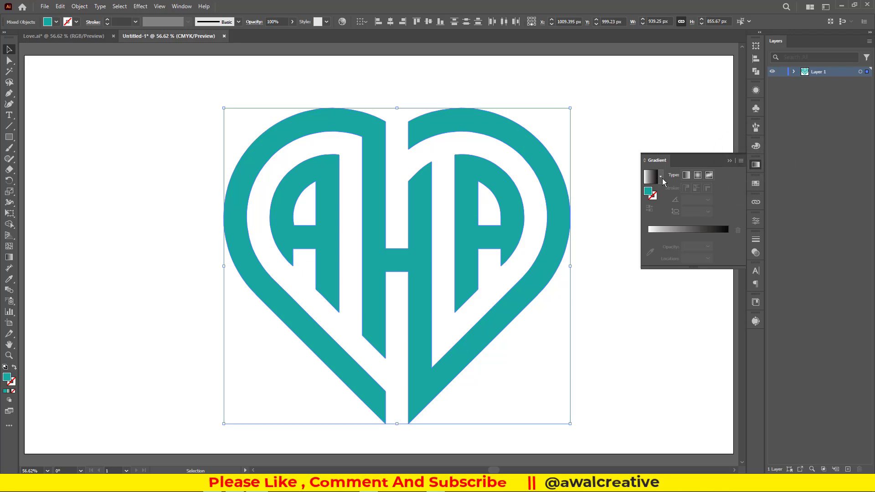
{"action": "left_click", "coordinate": [659, 175]}
{"action": "left_click", "coordinate": [614, 210]}
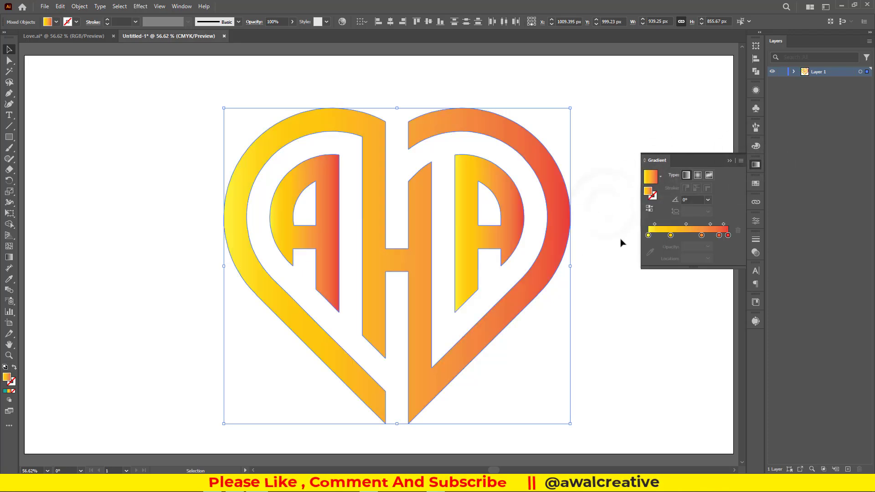
{"action": "left_click", "coordinate": [593, 134]}
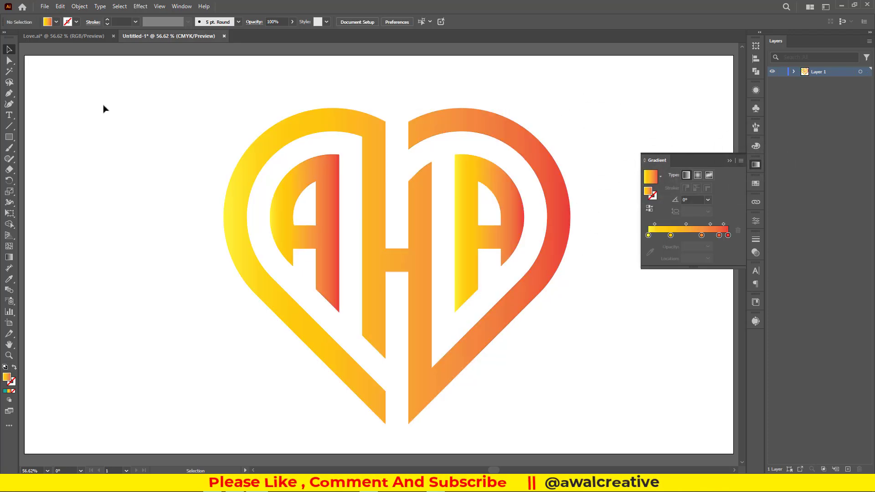
Select all the logo shapes and unite them with the Pathfinder.
{"action": "left_click_drag", "start_coordinate": [196, 131], "coordinate": [582, 277]}
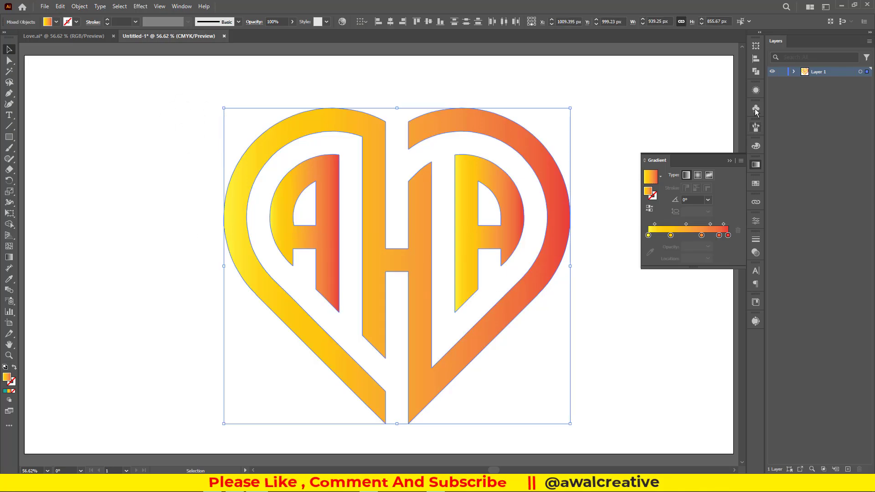
{"action": "left_click", "coordinate": [755, 68]}
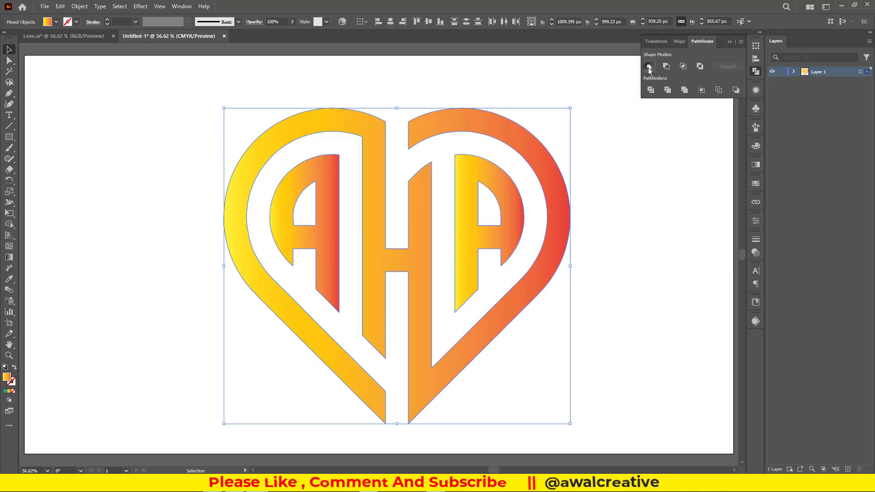
{"action": "left_click", "coordinate": [649, 68]}
Redirect the logo's gradient to run vertically across the whole heart, from yellow at the top to red at the bottom point.
{"action": "left_click", "coordinate": [7, 258]}
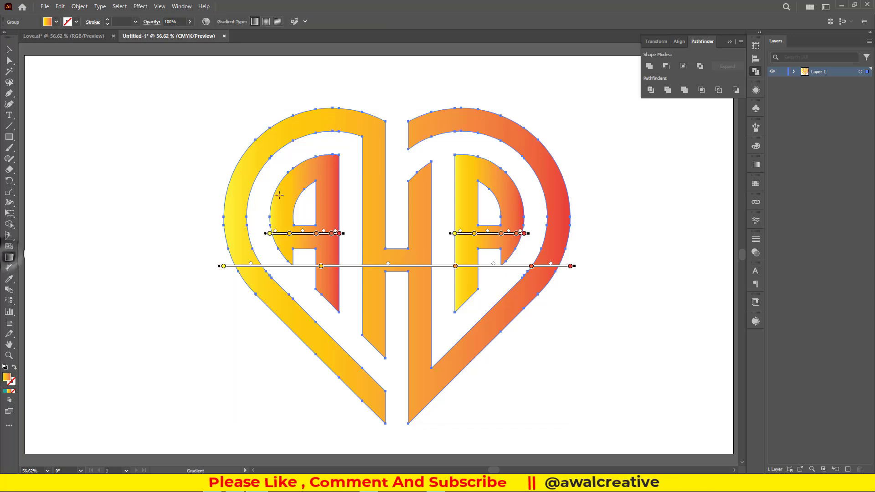
{"action": "left_click_drag", "start_coordinate": [239, 131], "coordinate": [534, 325]}
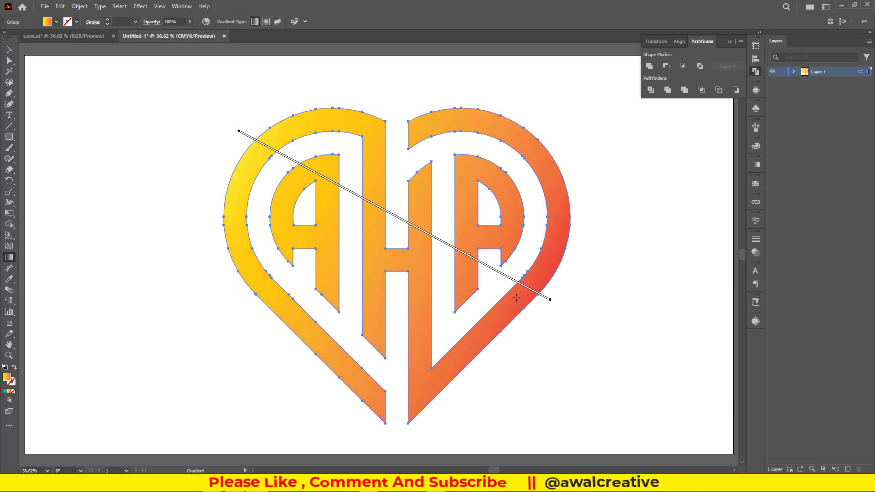
{"action": "mouse_move", "coordinate": [218, 232]}
{"action": "left_mouse_down"}
{"action": "mouse_move", "coordinate": [523, 221]}
{"action": "mouse_move", "coordinate": [579, 228]}
{"action": "left_mouse_up"}
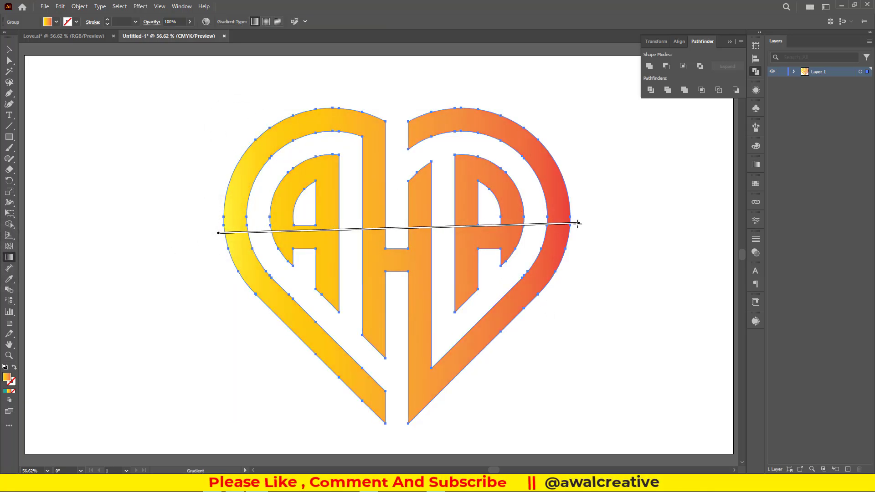
{"action": "left_click_drag", "start_coordinate": [397, 78], "coordinate": [400, 417]}
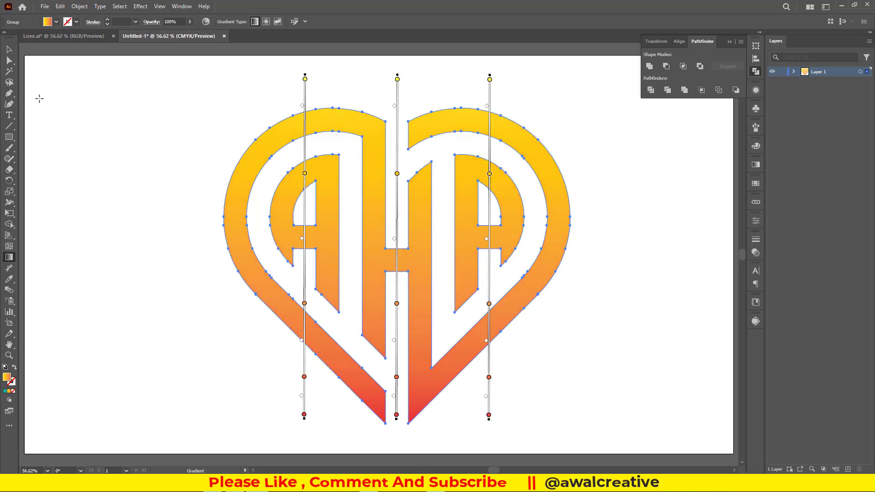
{"action": "left_click", "coordinate": [11, 51]}
{"action": "left_click", "coordinate": [150, 111]}
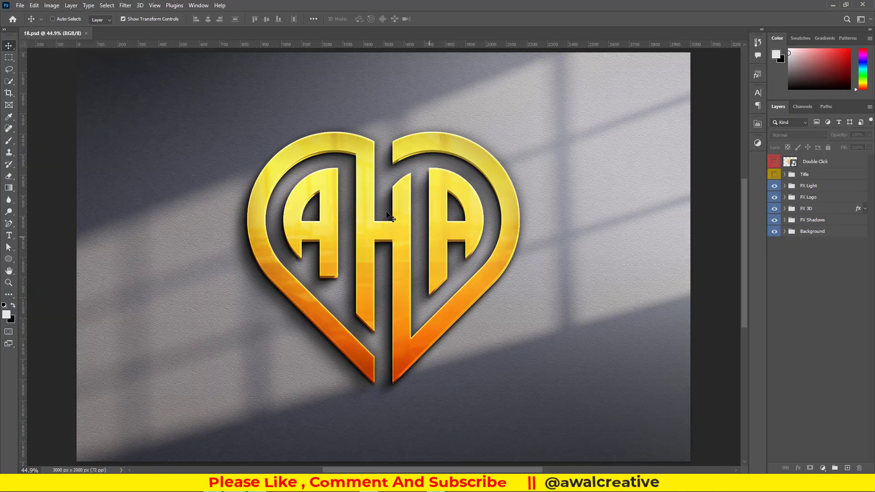
In Photoshop, open the Double Click smart object of 18.psd, delete its visible AHA logo layer and save the smart object.
{"action": "left_click", "coordinate": [830, 304]}
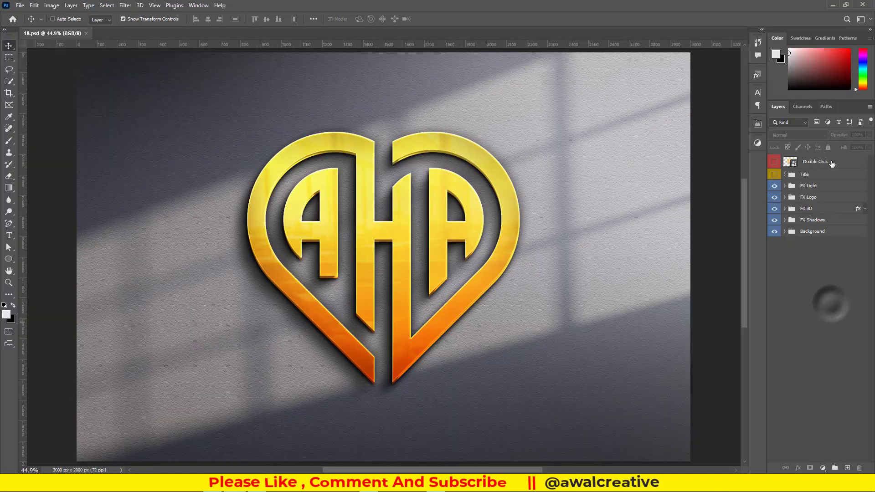
{"action": "double_click", "coordinate": [791, 163]}
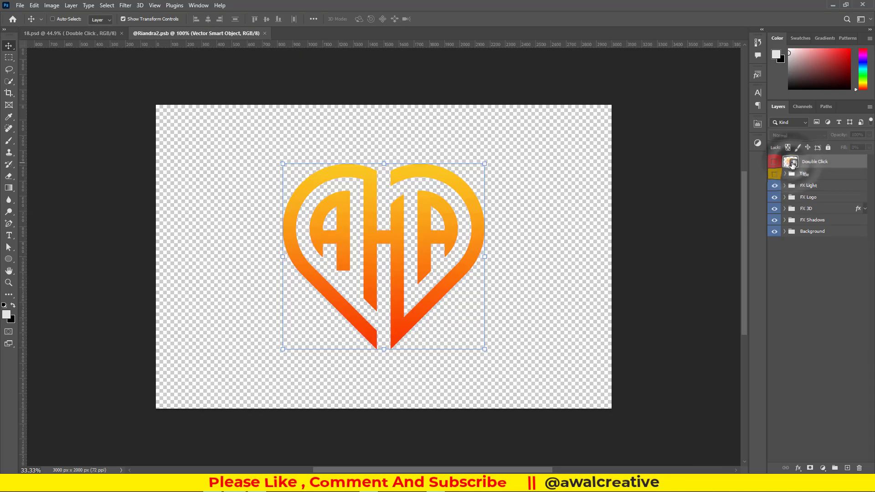
{"action": "left_click_drag", "start_coordinate": [827, 165], "coordinate": [858, 471]}
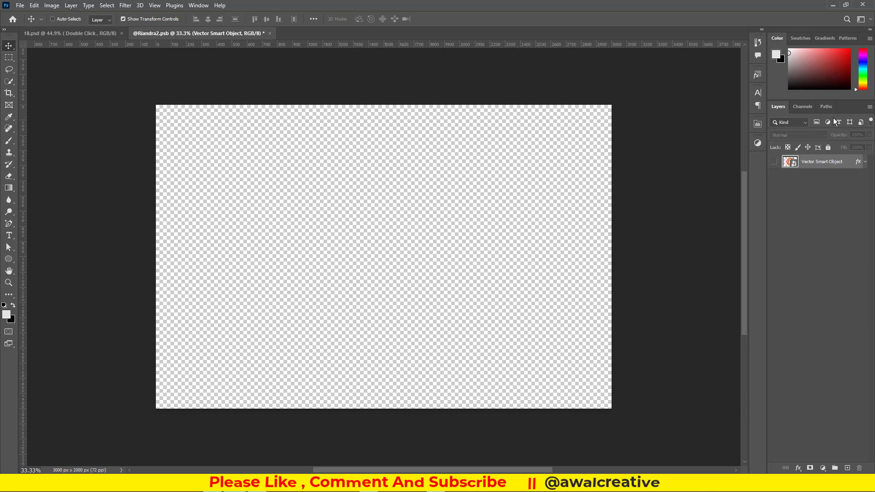
{"action": "left_click", "coordinate": [787, 232]}
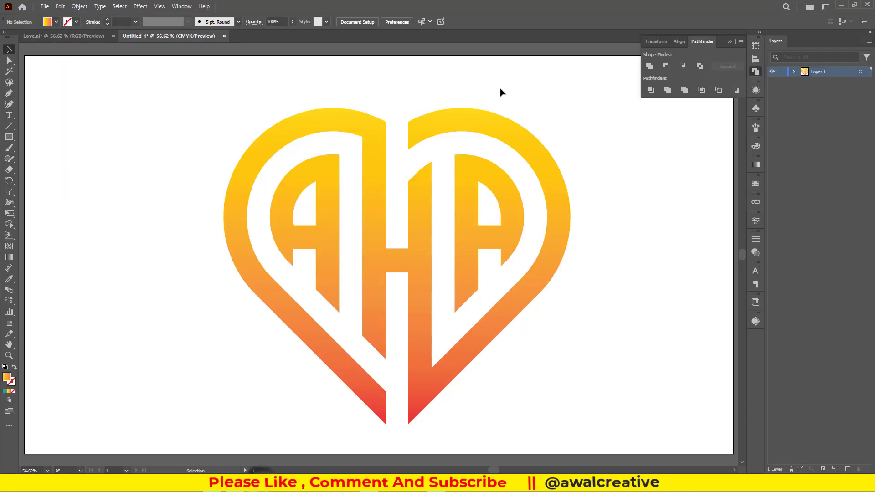
{"action": "left_click", "coordinate": [103, 35]}
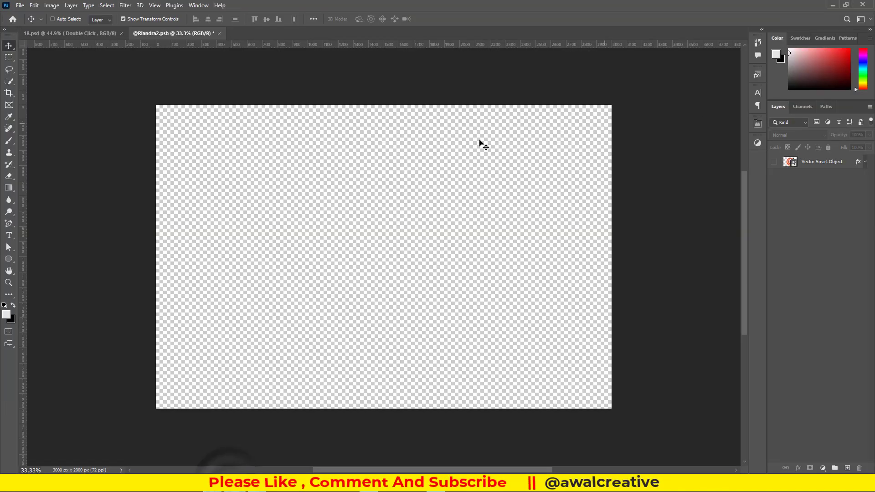
{"action": "key", "text": "ctrl+s"}
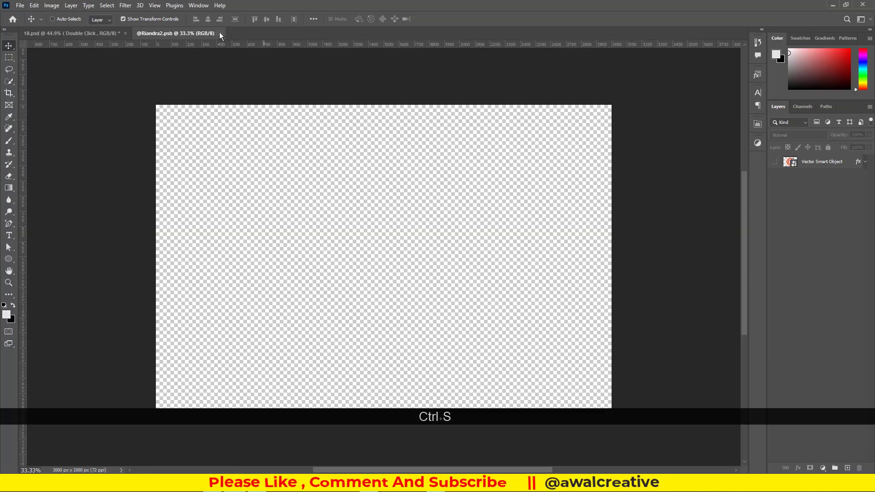
Close and reopen the mockup's Double Click smart object, and bring in the gradient AHA heart logo from Untitled-1 in Illustrator.
{"action": "left_click", "coordinate": [220, 33]}
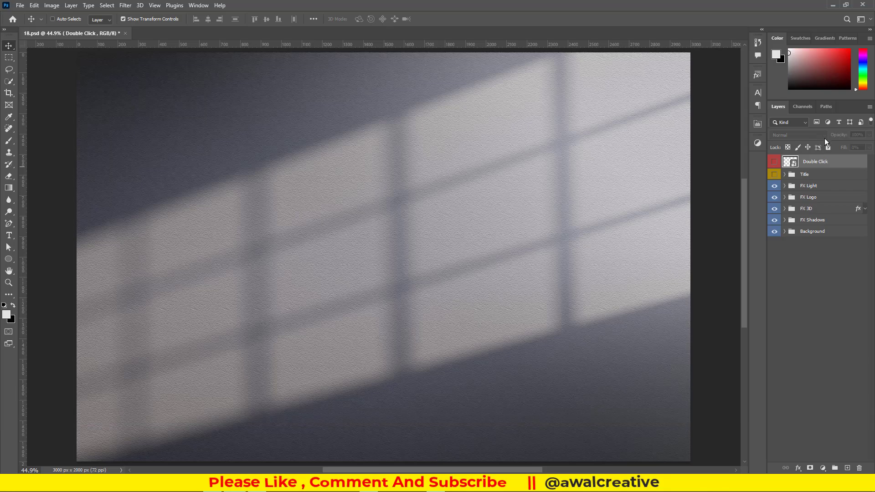
{"action": "double_click", "coordinate": [795, 164]}
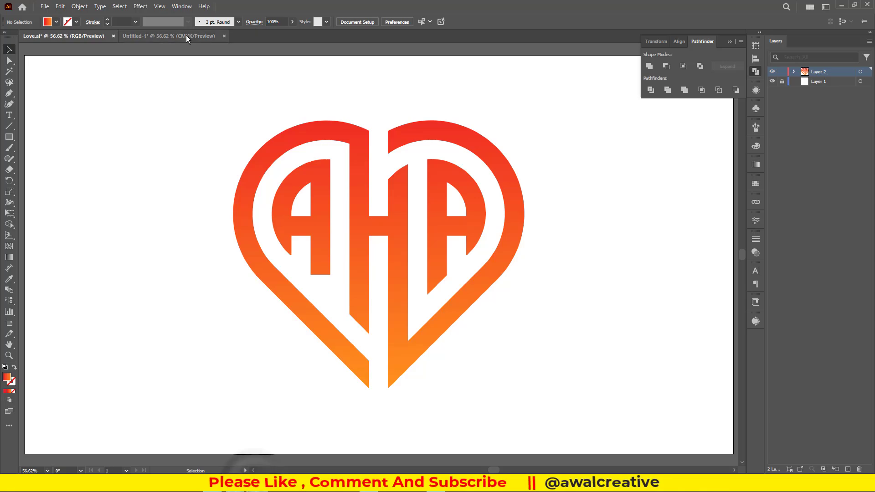
{"action": "left_click", "coordinate": [186, 36]}
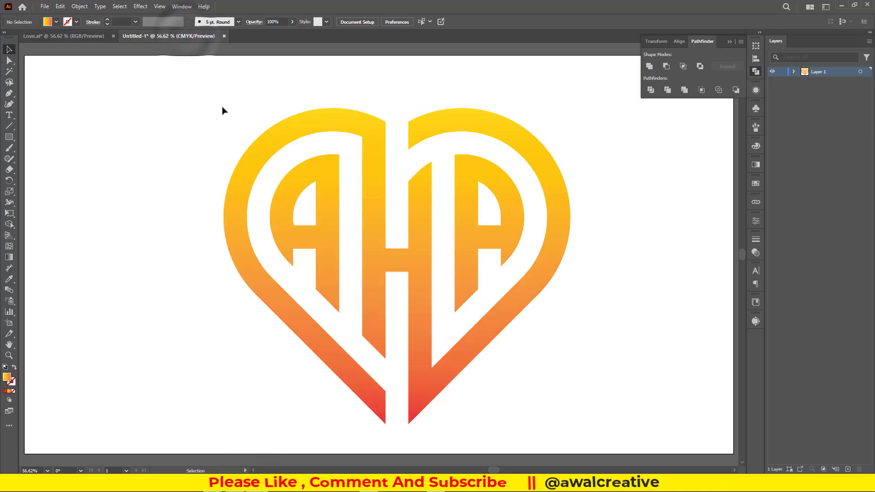
{"action": "left_click_drag", "start_coordinate": [224, 110], "coordinate": [530, 396]}
{"action": "left_click_drag", "start_coordinate": [444, 371], "coordinate": [413, 239]}
Scale the placed AHA logo to about 159%, centre it on the smart object's canvas and commit the placement.
{"action": "left_click_drag", "start_coordinate": [413, 173], "coordinate": [413, 144]}
{"action": "left_click_drag", "start_coordinate": [408, 303], "coordinate": [408, 351]}
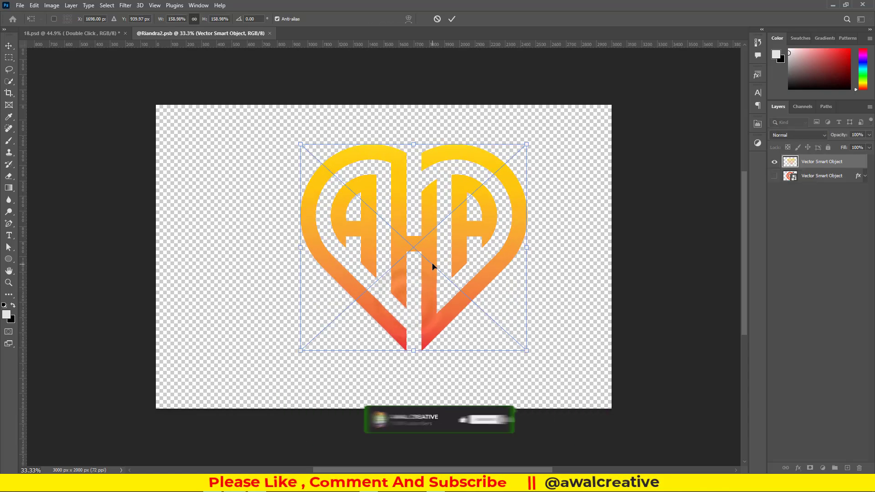
{"action": "left_click_drag", "start_coordinate": [432, 262], "coordinate": [404, 275]}
{"action": "left_click", "coordinate": [452, 19]}
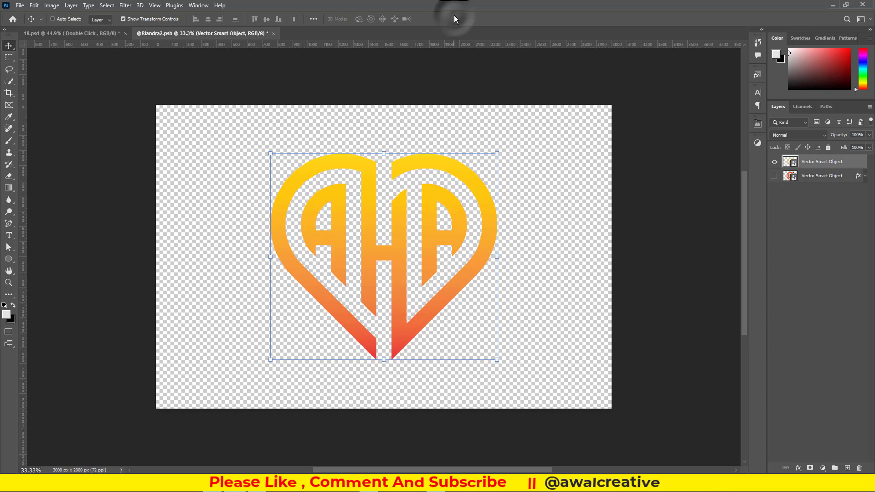
Close the smart object with its changes saved to update the mockup, and return to Illustrator and deselect the logo.
{"action": "left_click", "coordinate": [273, 33]}
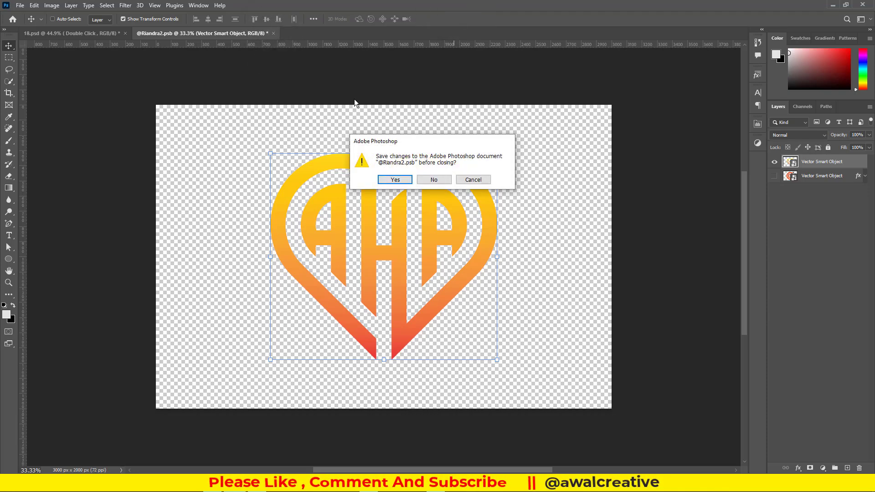
{"action": "left_click", "coordinate": [392, 180]}
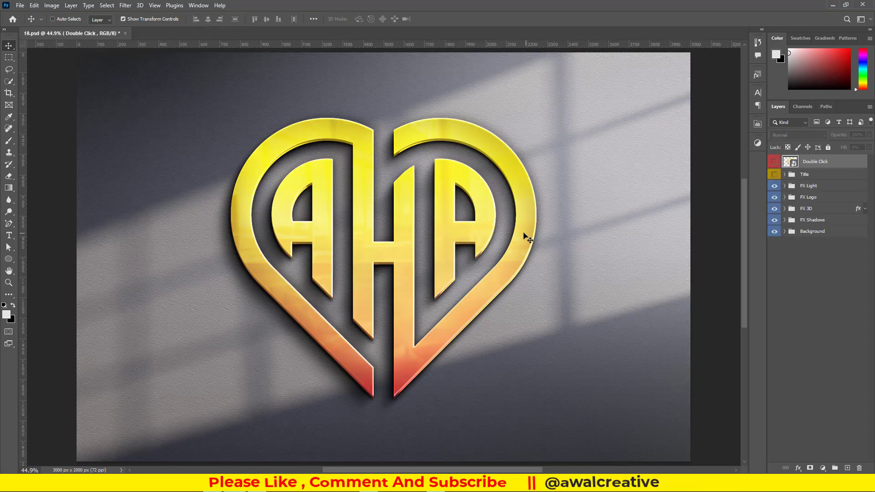
{"action": "left_click", "coordinate": [362, 196]}
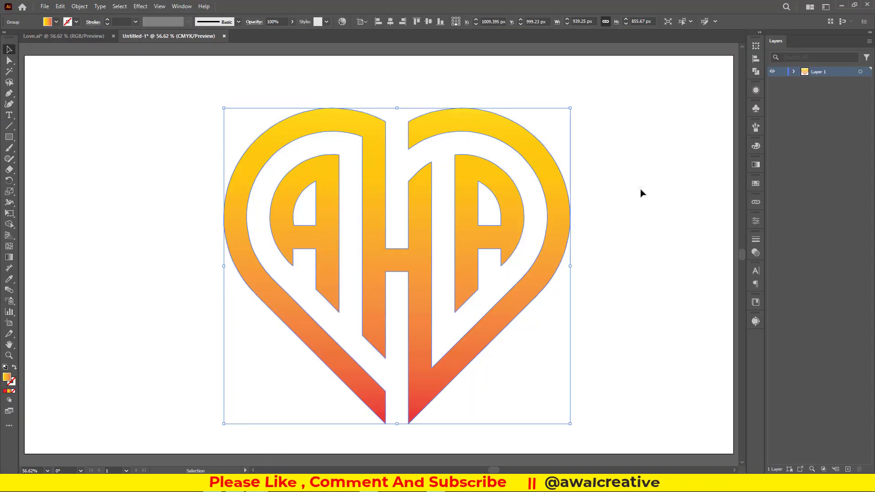
{"action": "left_click", "coordinate": [640, 193]}
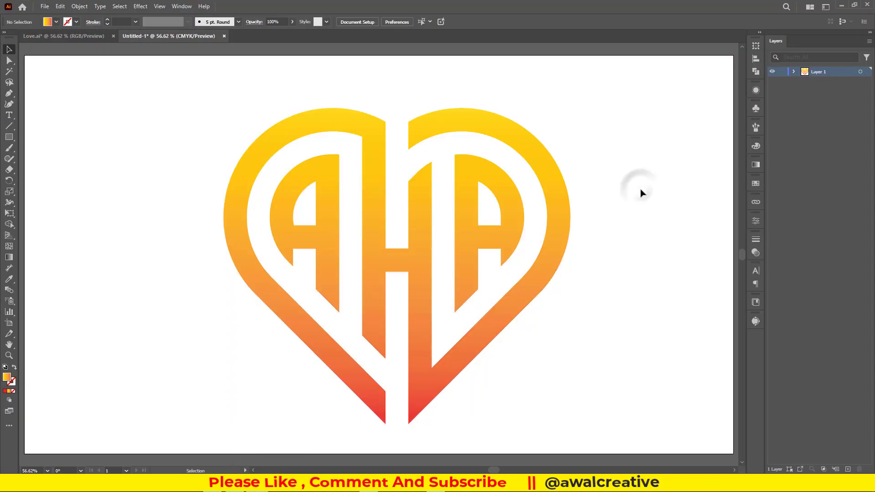